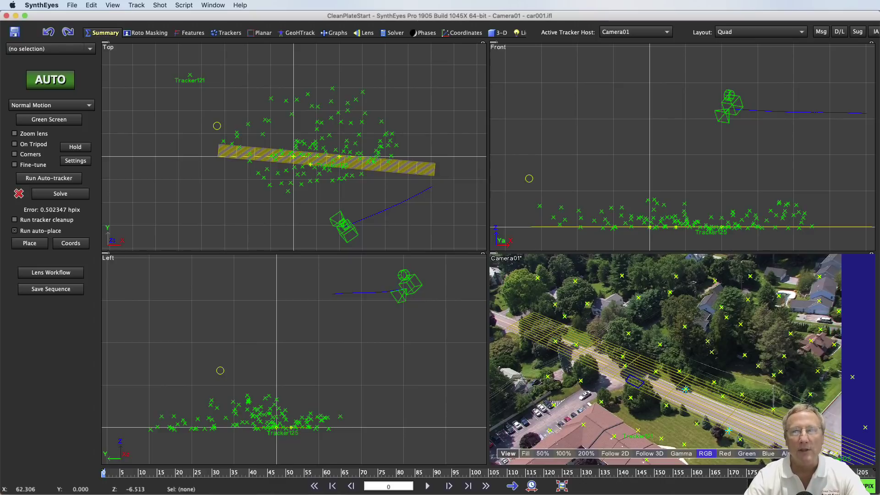
# - Play the drone shot, stop at frame 128, and view the curves with the phase frame curve hidden
pyautogui.click(427, 486)
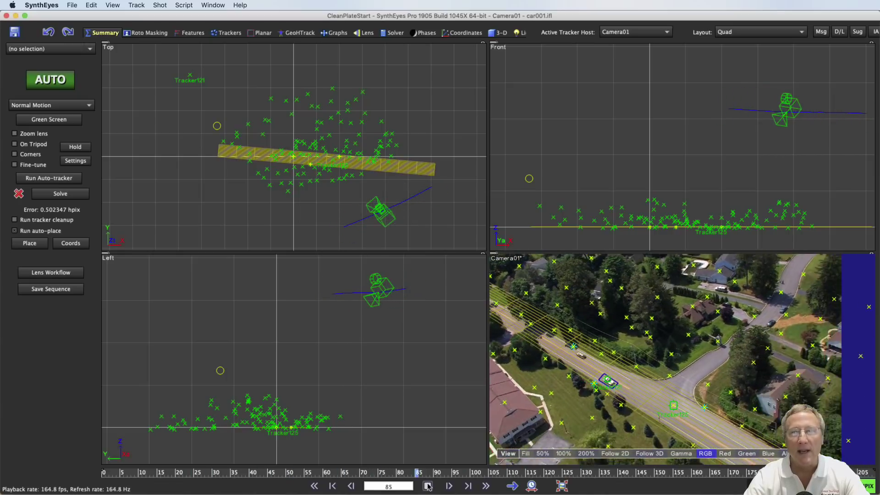
pyautogui.click(427, 487)
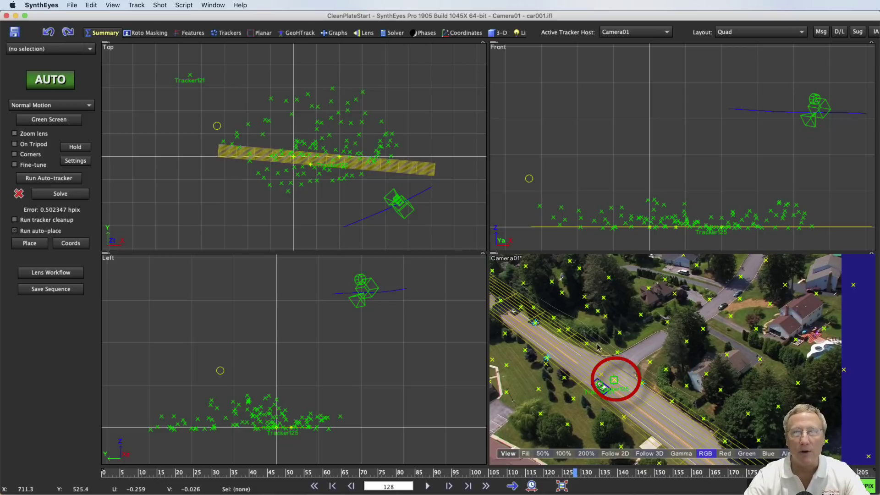
pyautogui.click(334, 32)
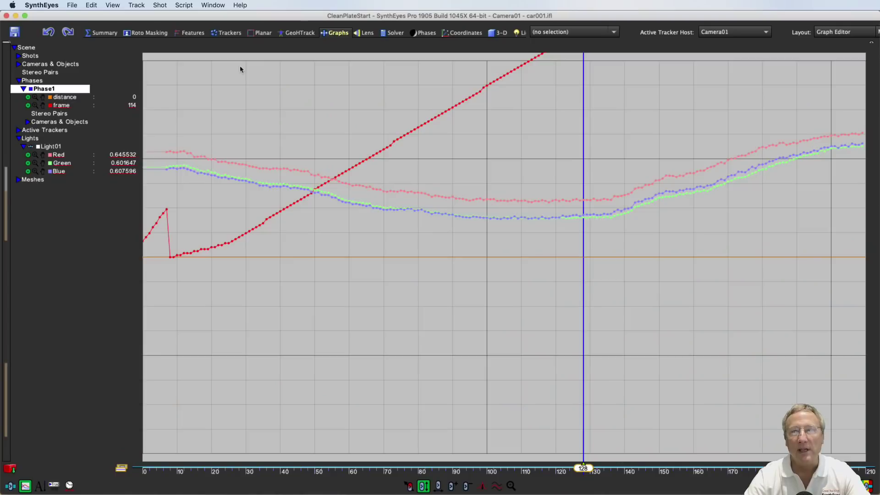
pyautogui.click(28, 104)
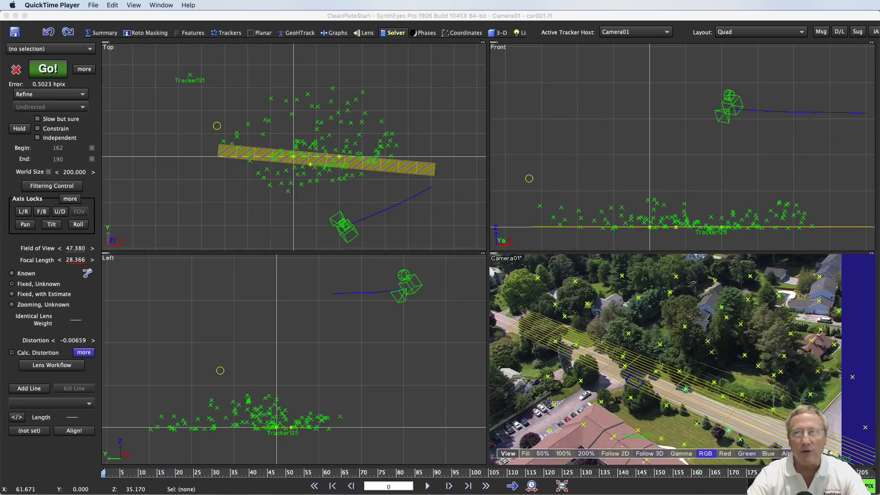
# - Look over cleaned155.png with the car removed, then minimize Preview to return to SynthEyes
pyautogui.click(725, 19)
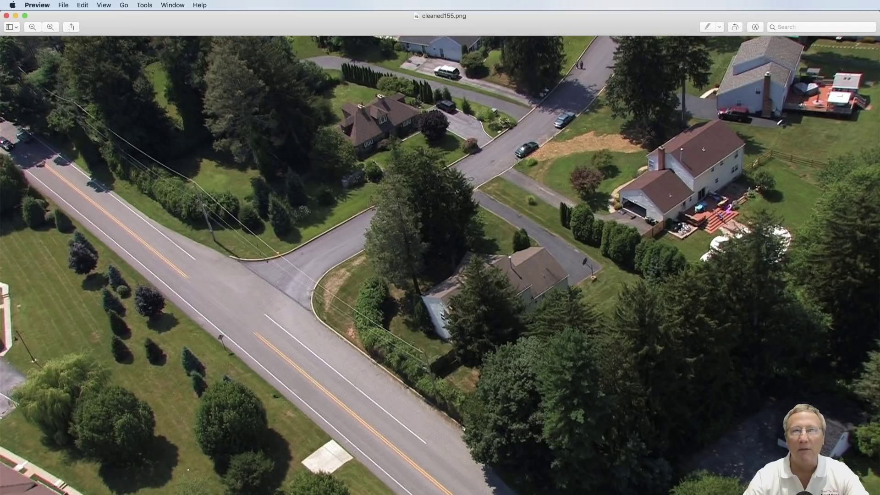
pyautogui.click(14, 15)
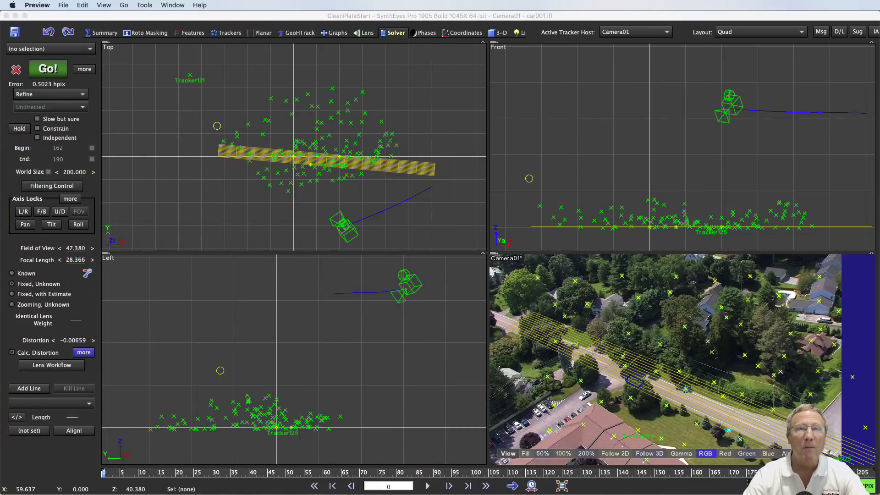
# - At frame 155, run ViewShift's Prepare for Clean Plate script using cleaned155.png
pyautogui.click(676, 474)
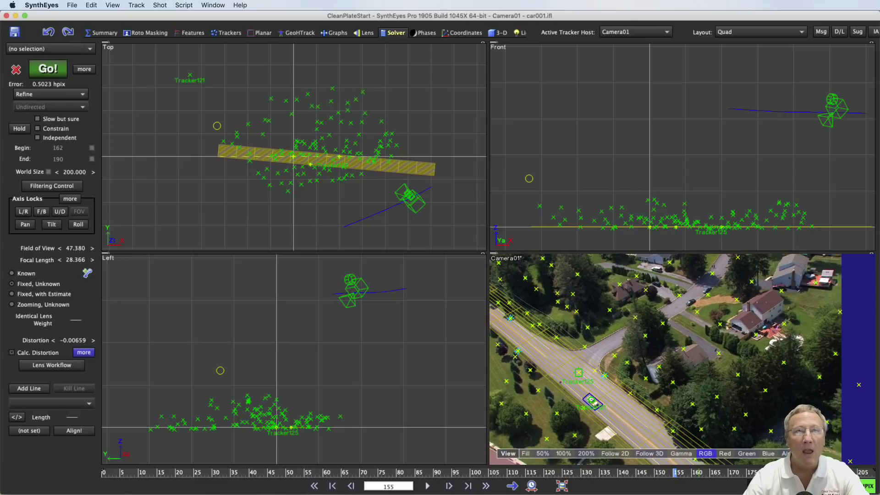
pyautogui.click(184, 5)
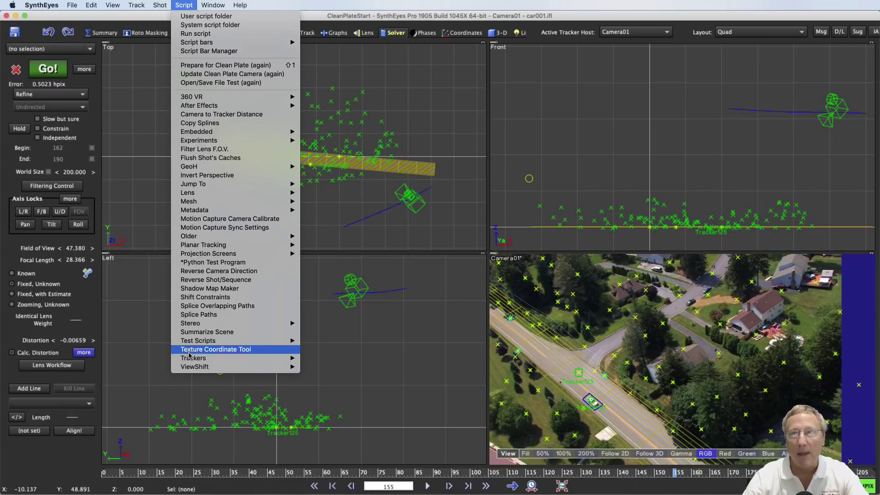
pyautogui.moveTo(195, 367)
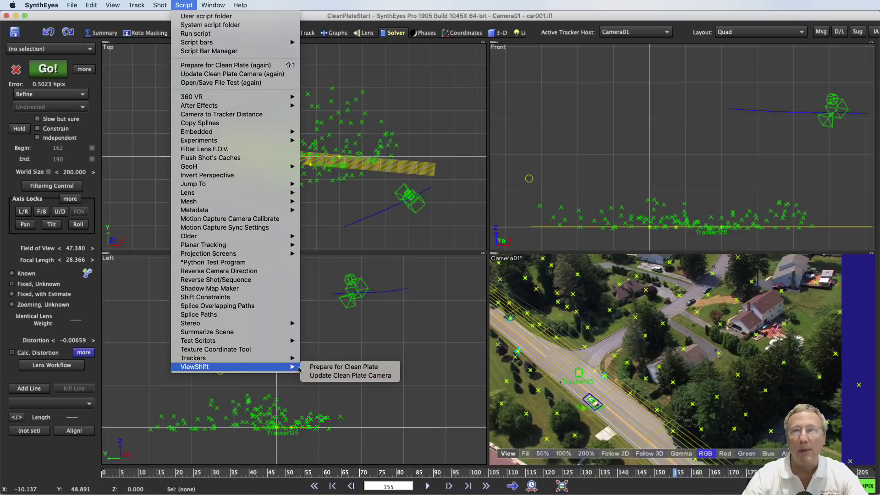
pyautogui.click(343, 367)
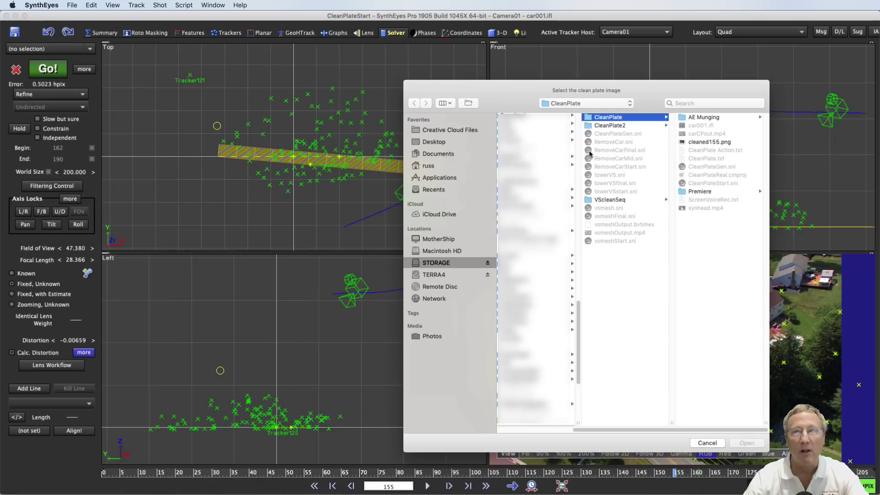
pyautogui.click(718, 142)
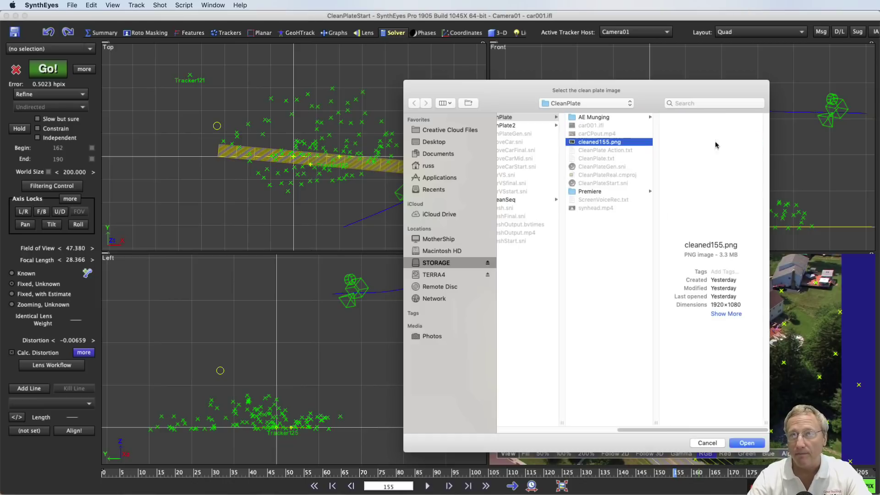
pyautogui.click(746, 442)
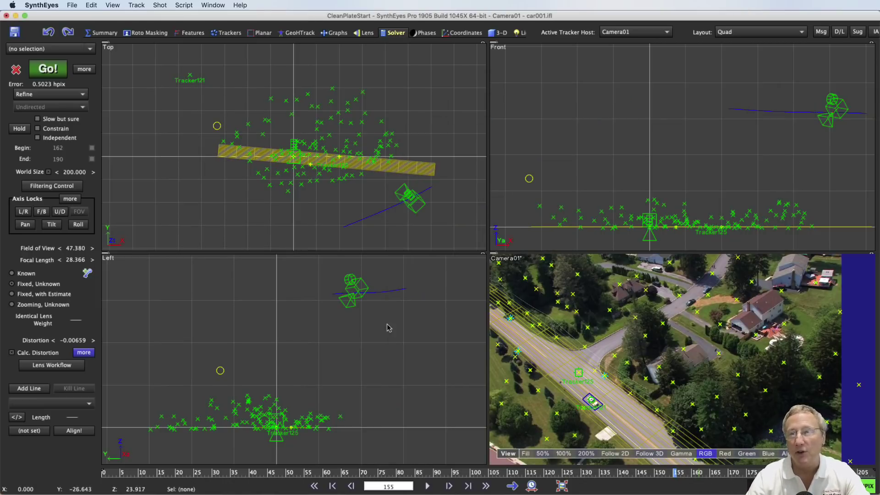
# - Make Camera02 the Active Tracker Host, then reopen the camera list
pyautogui.click(635, 32)
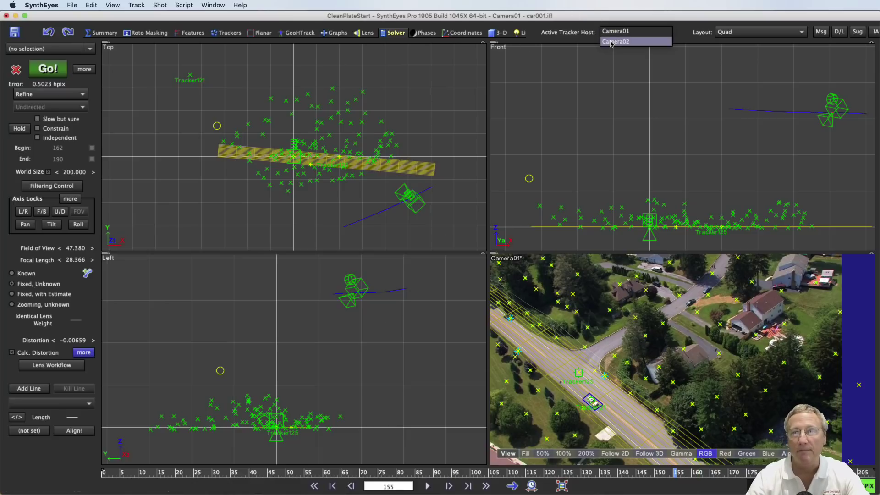
pyautogui.click(611, 42)
pyautogui.click(634, 31)
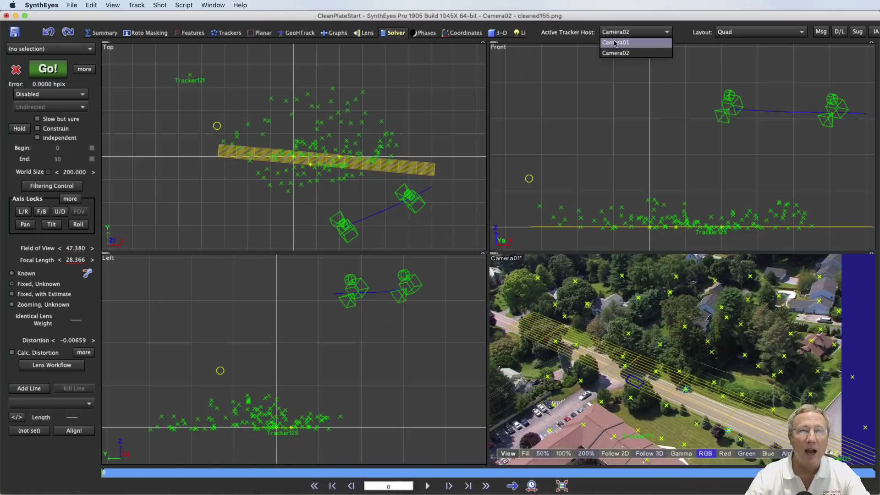
# - Make Camera01 active again and browse the scene objects: cameras, light, road plane, trackers
pyautogui.click(612, 39)
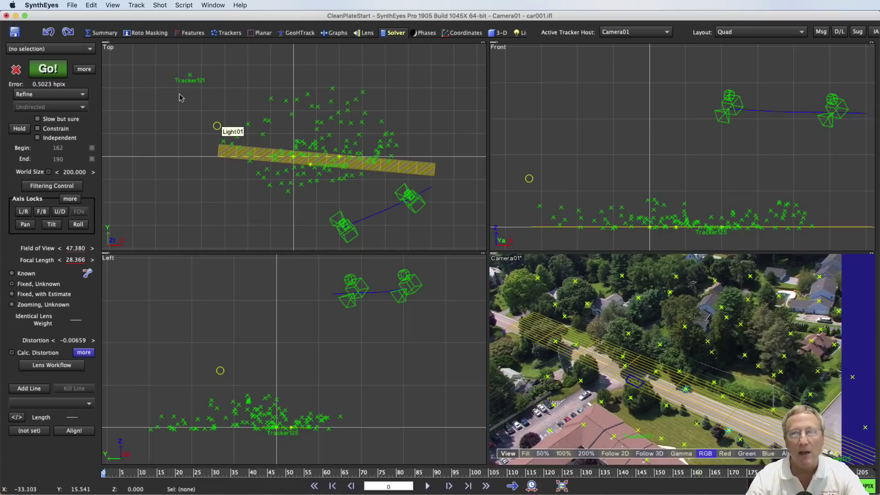
pyautogui.click(90, 49)
pyautogui.moveTo(90, 126)
pyautogui.mouseDown()
pyautogui.moveTo(71, 399)
pyautogui.moveTo(89, 62)
pyautogui.mouseUp()
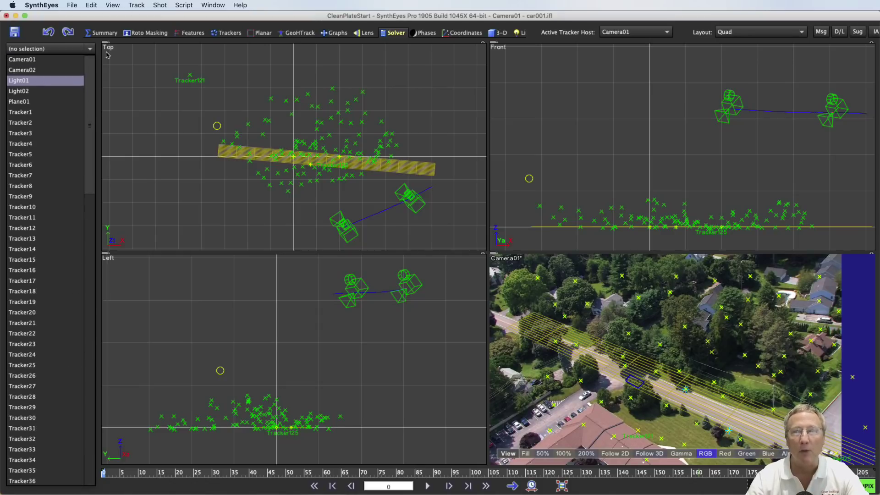
pyautogui.click(145, 11)
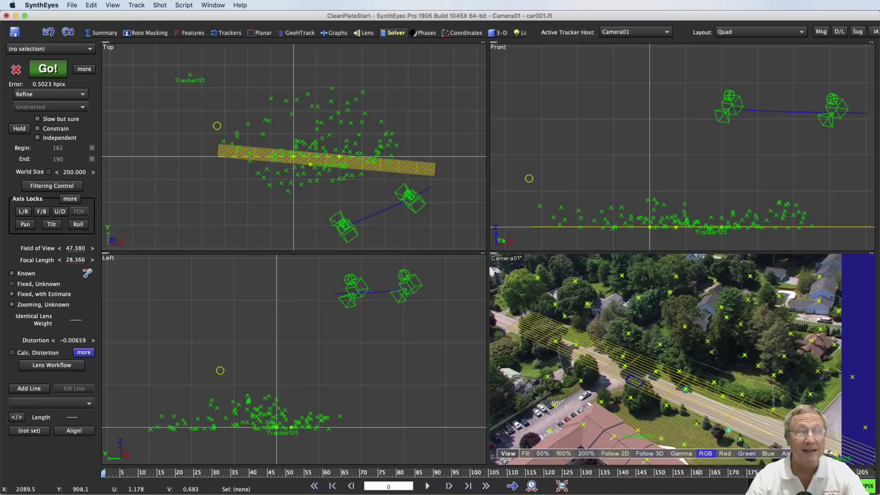
# - Run ViewShift with view cam Camera01 and source cam Camera02, outputting carCPout.mp4
pyautogui.click(160, 5)
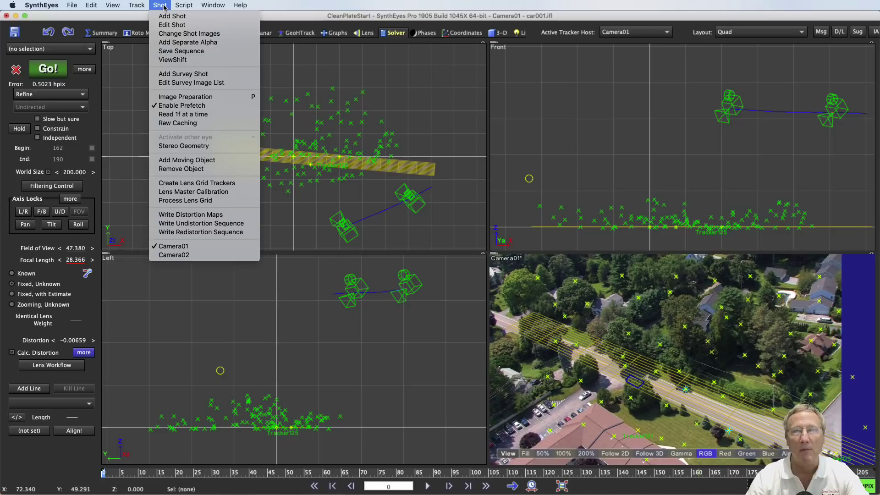
pyautogui.click(172, 59)
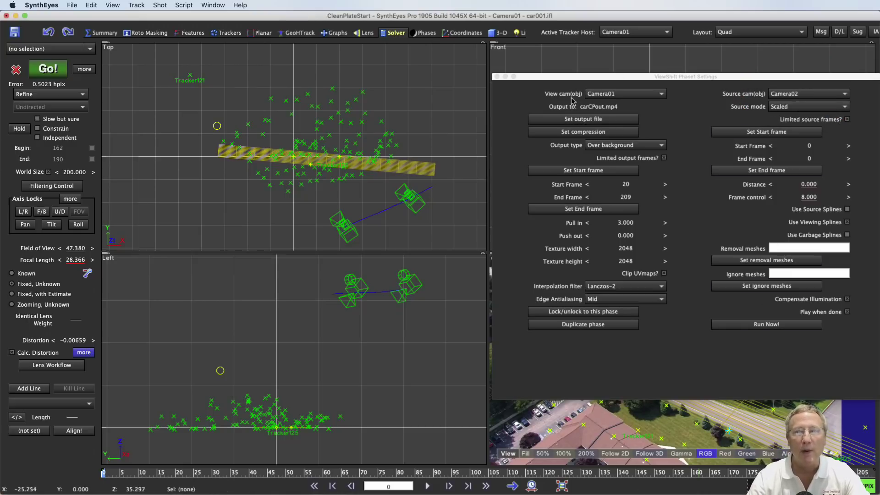
pyautogui.click(783, 325)
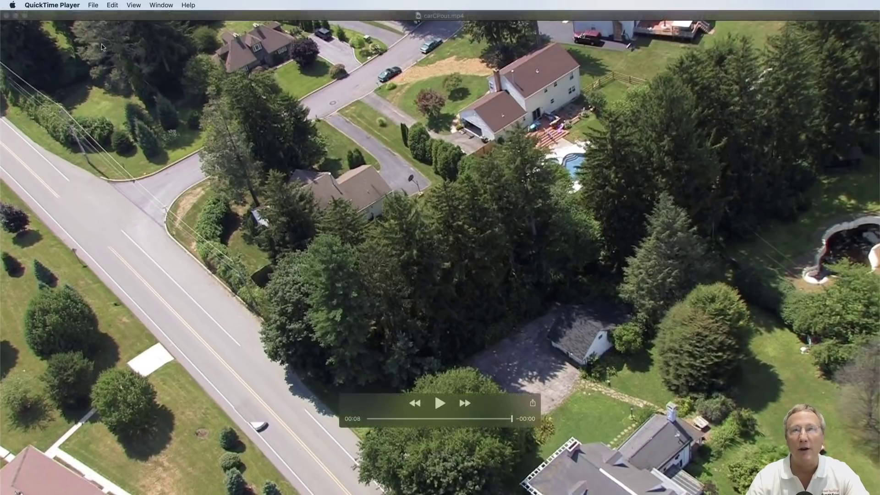
# - Watch carCPout.mp4 in QuickTime Player, then close its window
pyautogui.click(6, 15)
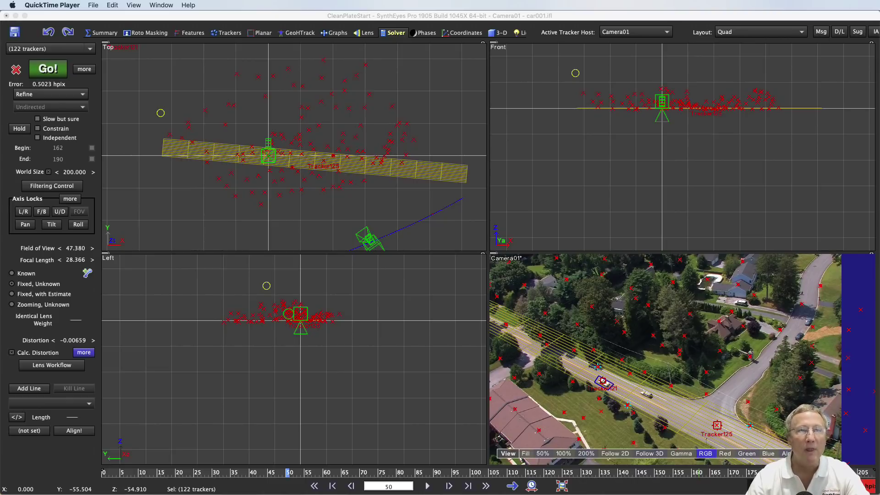
# - Show all trackers' error curves in the Graphs room and bring up Track > Clean up trackers
pyautogui.click(338, 33)
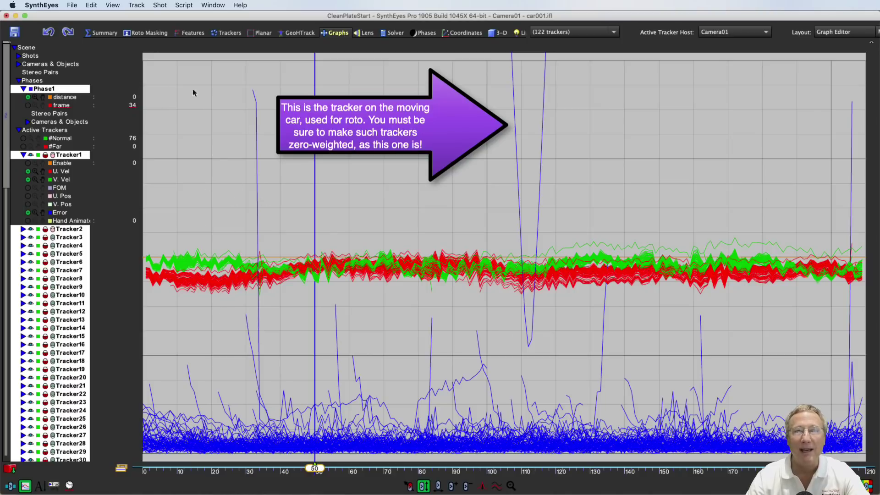
pyautogui.click(144, 6)
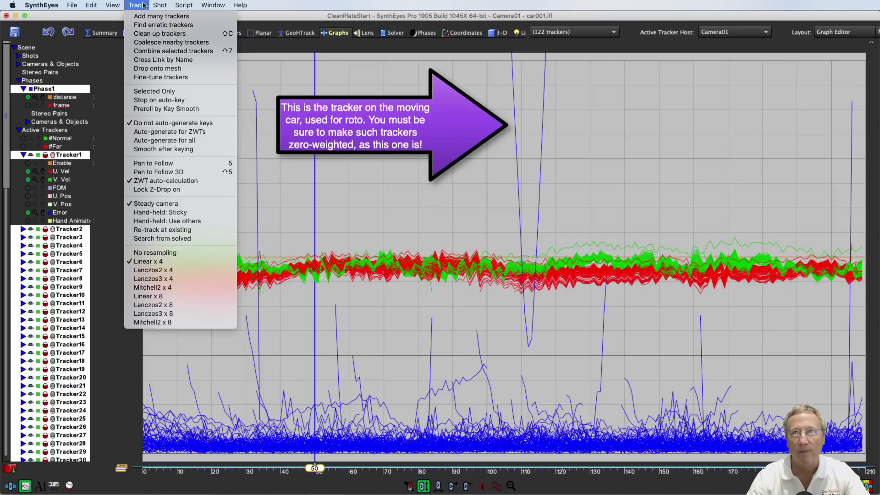
pyautogui.click(146, 32)
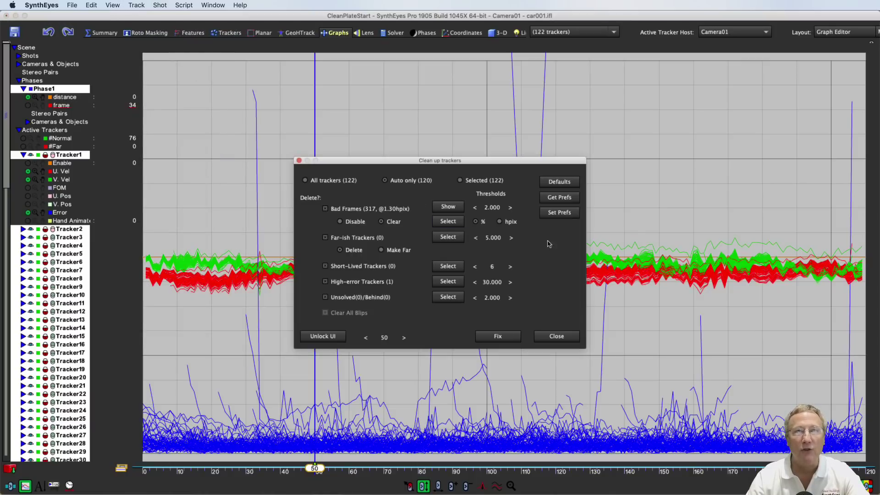
# - Fix tracker bad frames with a 2 hpix threshold, then show the Solver room output
pyautogui.click(500, 221)
pyautogui.doubleClick(496, 208)
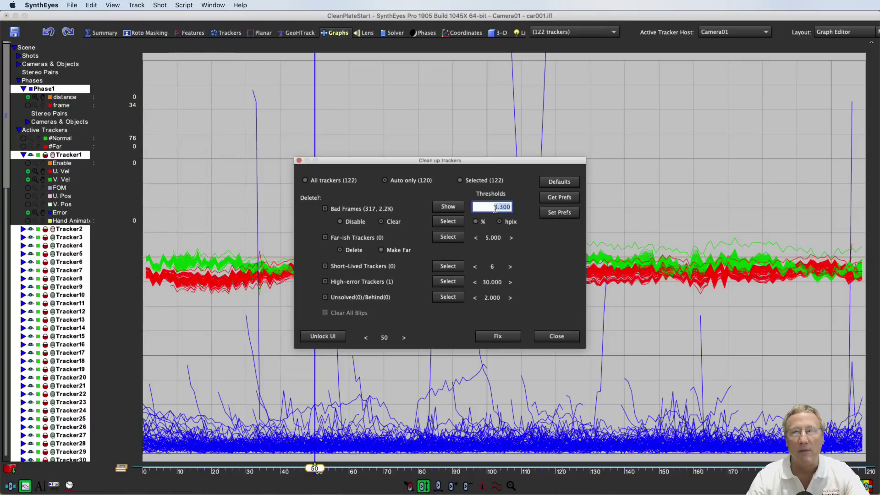
pyautogui.write('2')
pyautogui.press('Return')
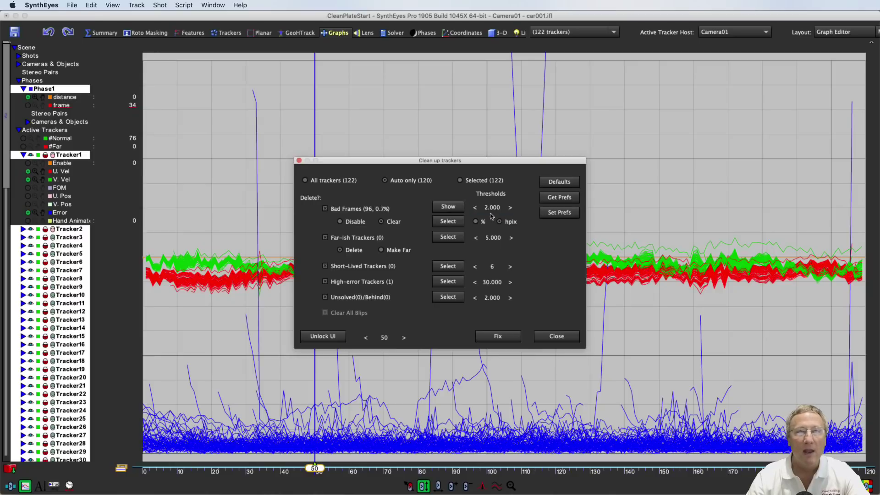
pyautogui.click(498, 336)
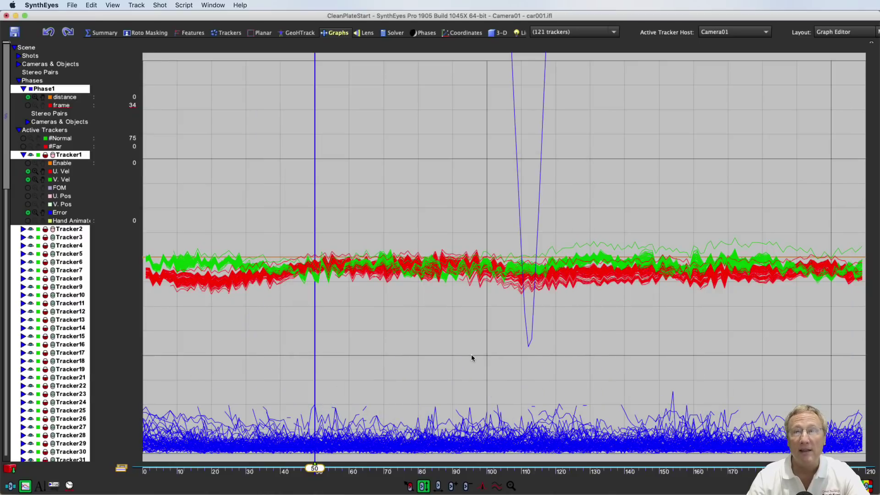
pyautogui.click(396, 32)
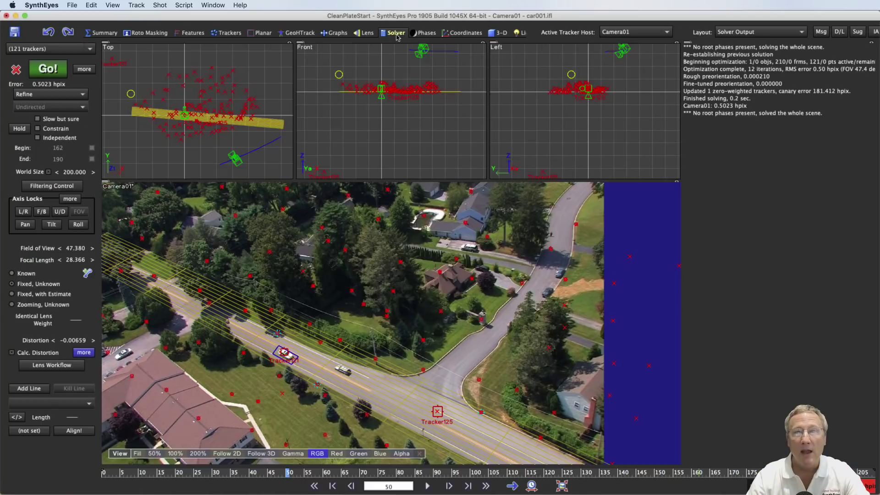
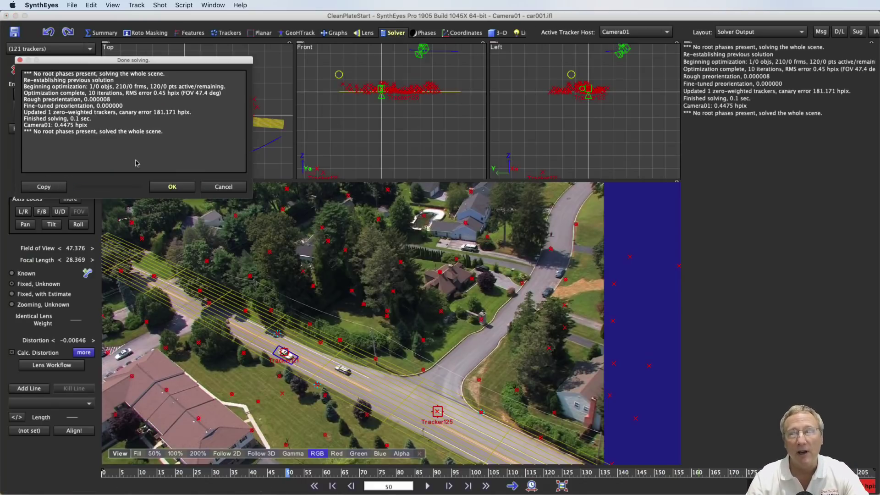
# - Dismiss the 'Done solving.' report showing about 0.45 hpix error
pyautogui.click(173, 187)
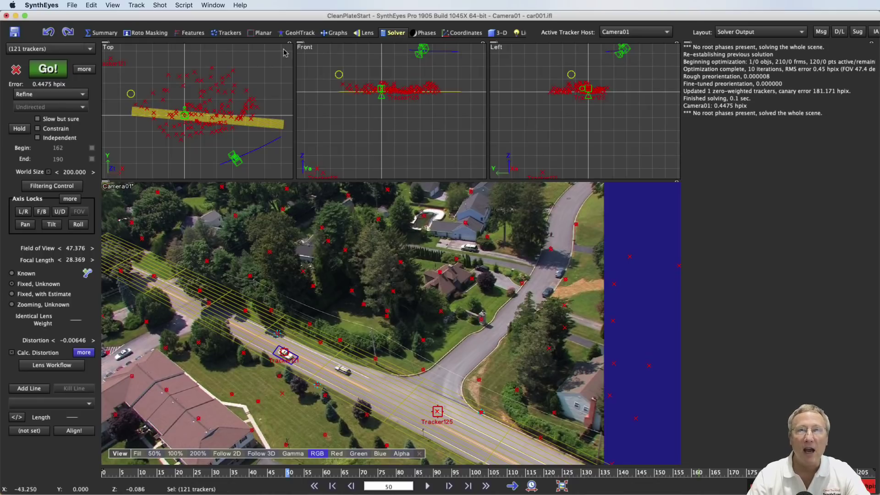
# - Run the ViewShift 'Update Clean Plate Camera' script, refreshing the solve at frame 155
pyautogui.click(183, 6)
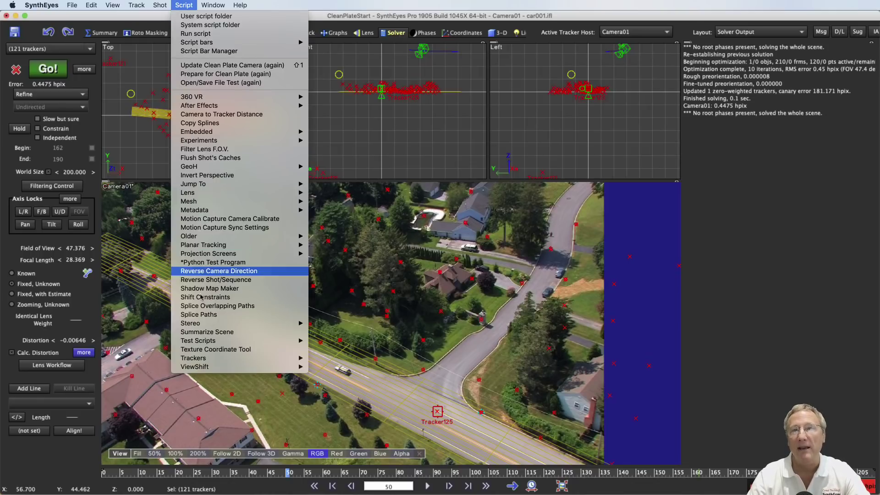
pyautogui.moveTo(195, 367)
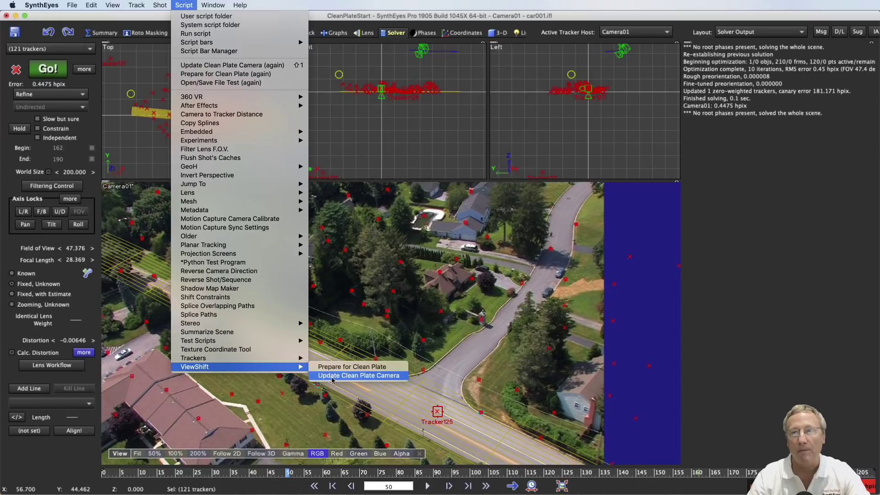
pyautogui.click(357, 376)
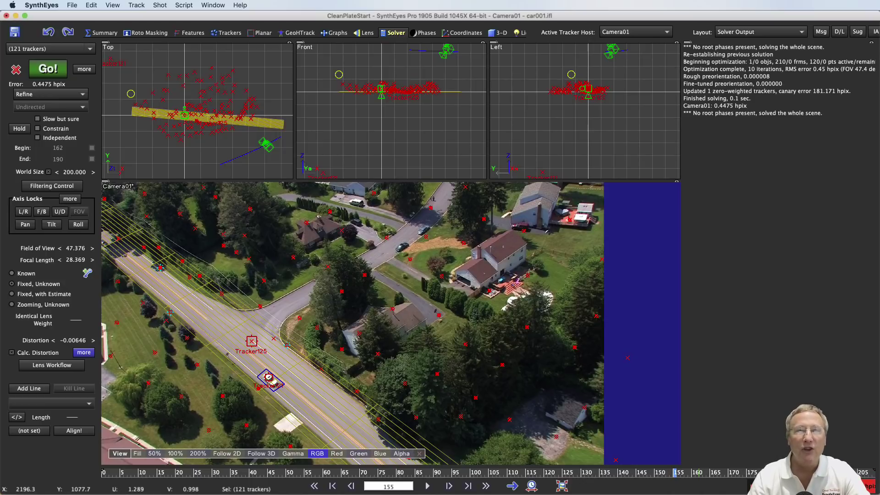
pyautogui.click(160, 5)
pyautogui.press('Escape')
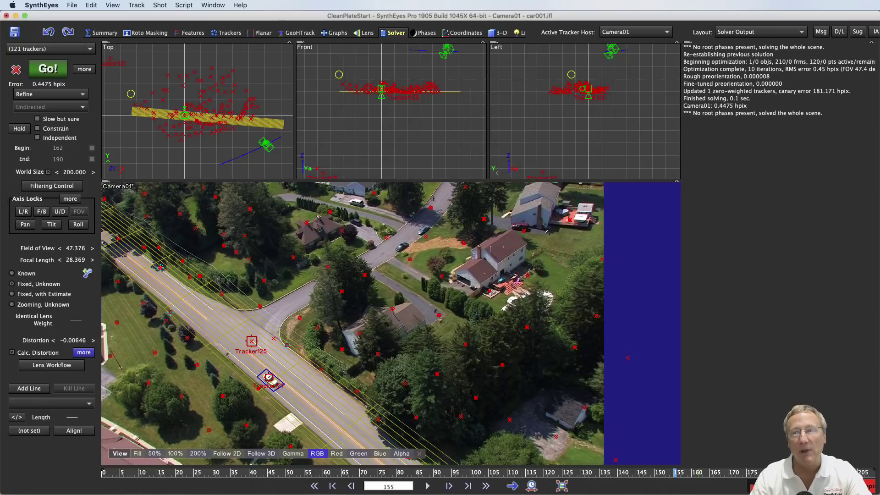
pyautogui.click(54, 94)
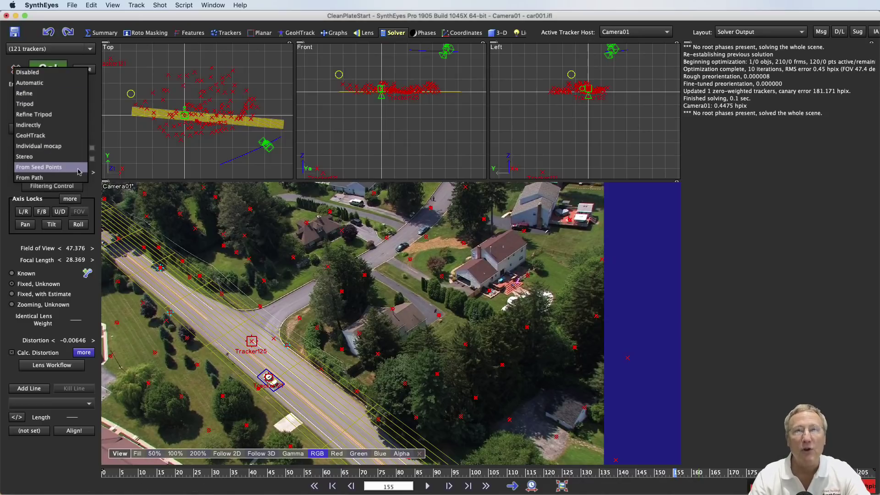
pyautogui.click(97, 79)
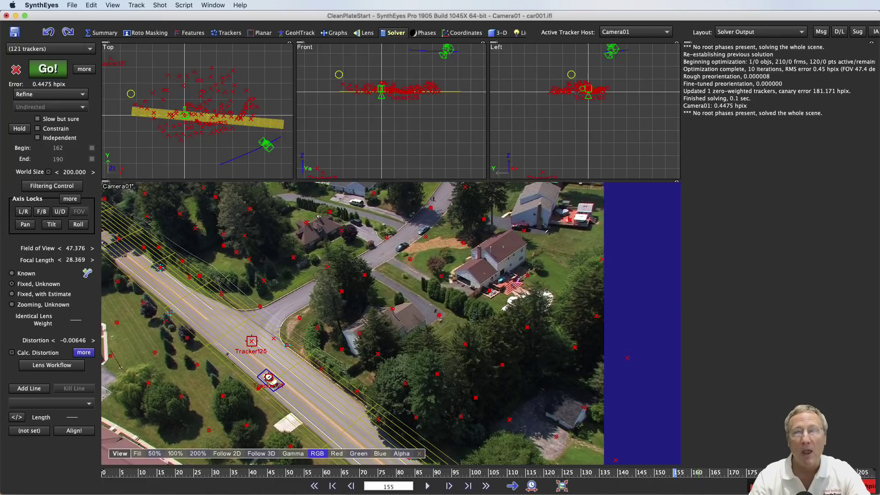
pyautogui.click(299, 31)
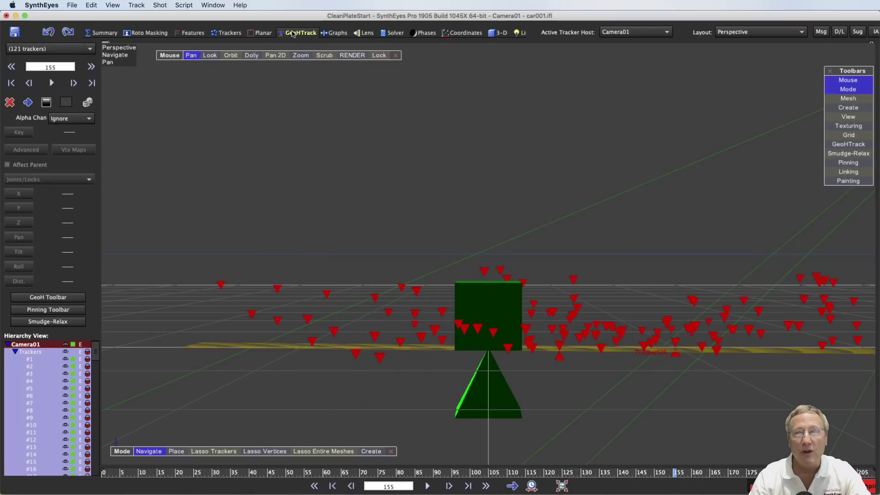
pyautogui.click(380, 55)
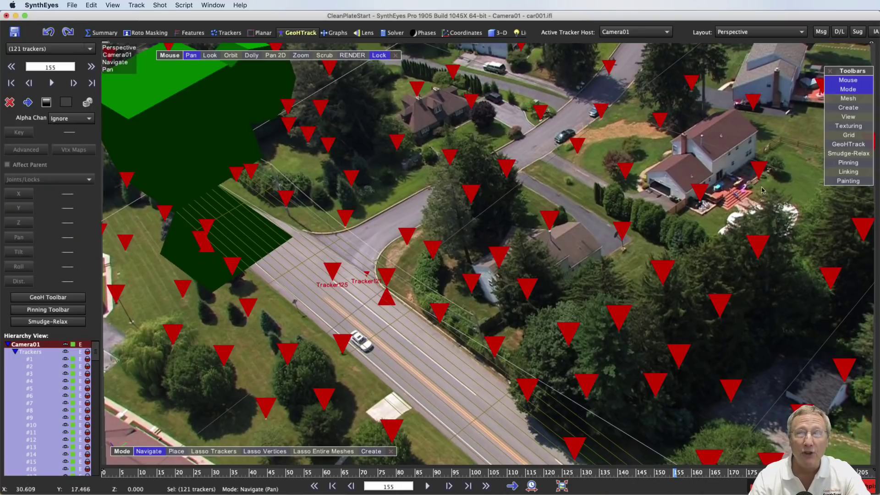
pyautogui.click(848, 162)
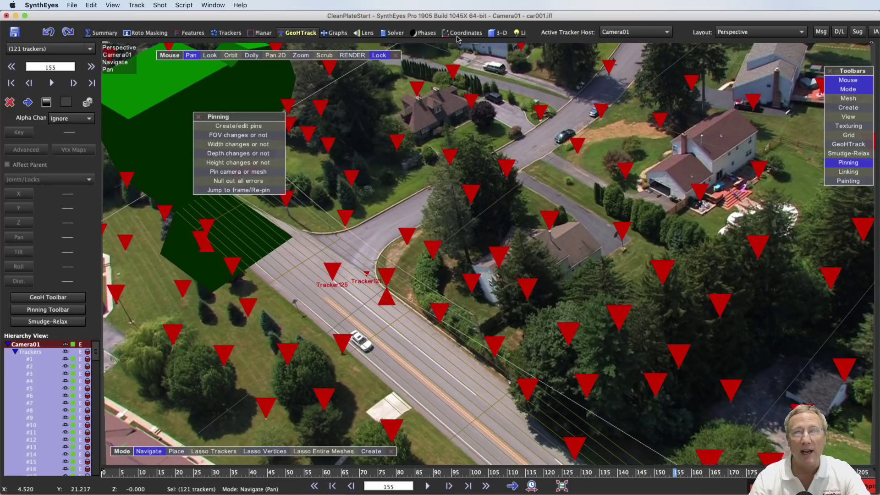
pyautogui.click(390, 34)
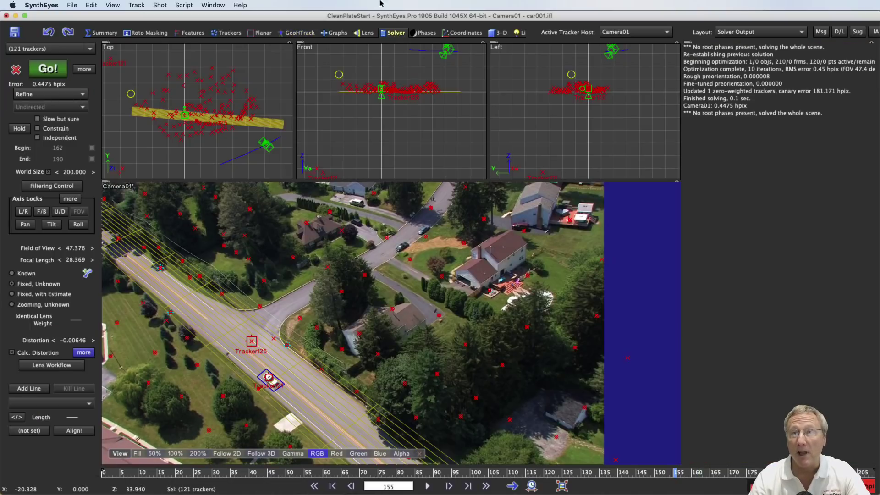
pyautogui.click(29, 389)
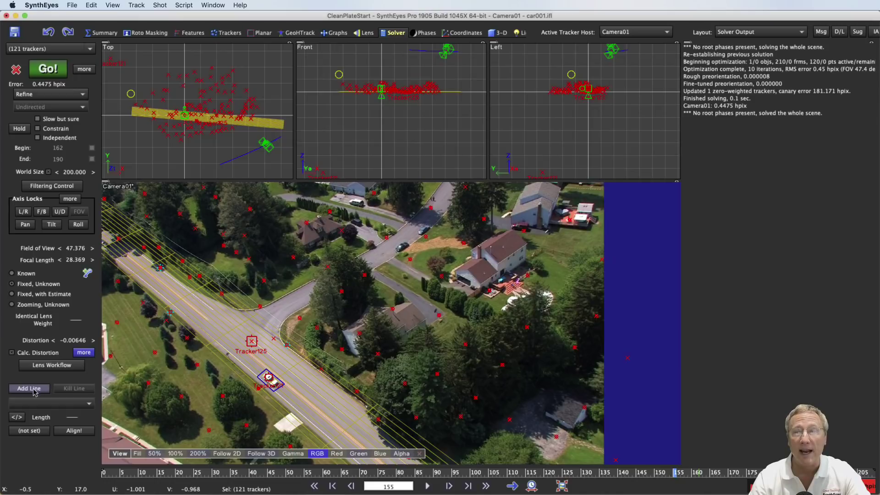